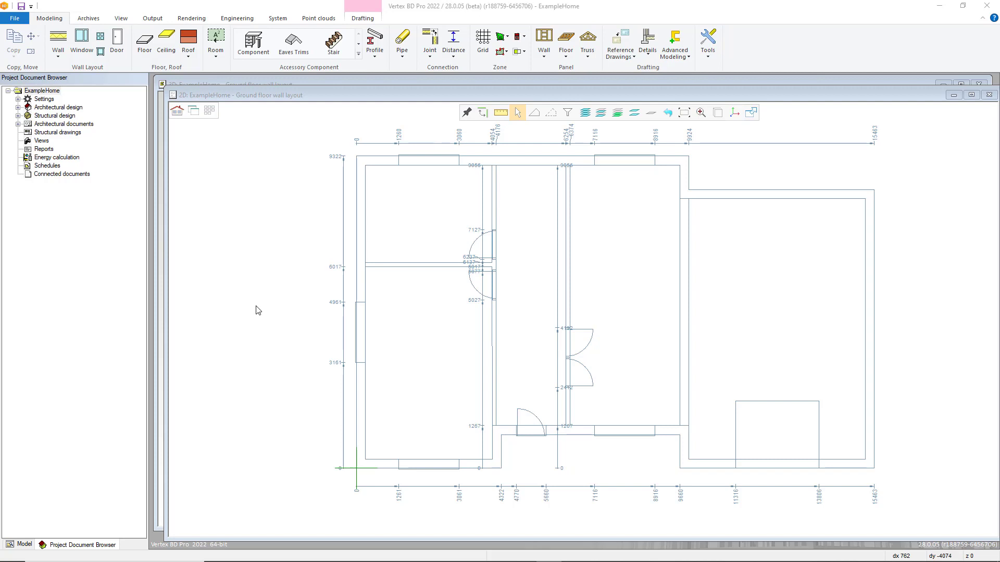
Step: Start inserting a wall and display the Framed Walls C/C types of the interior wall library
right_click(238, 241)
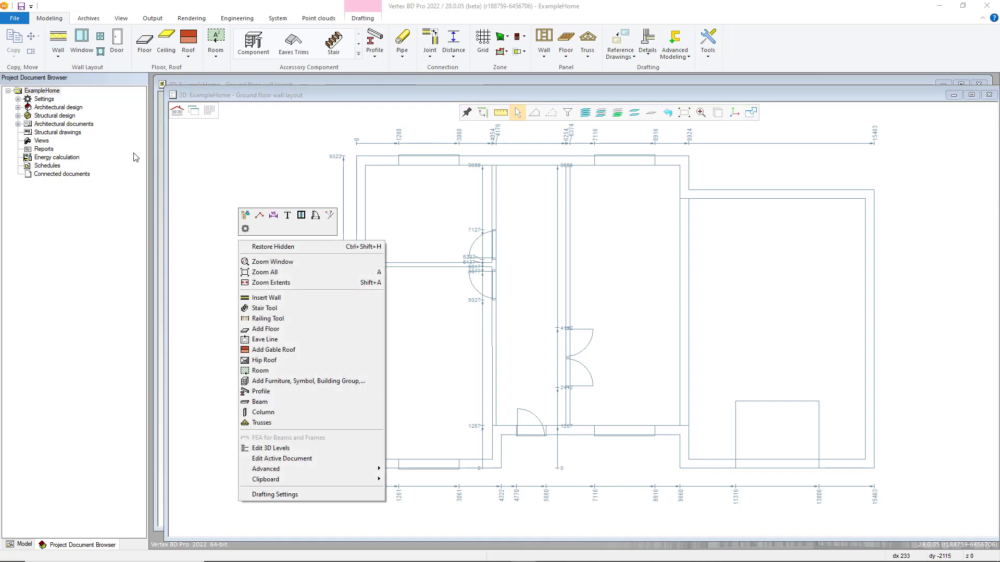
click(275, 299)
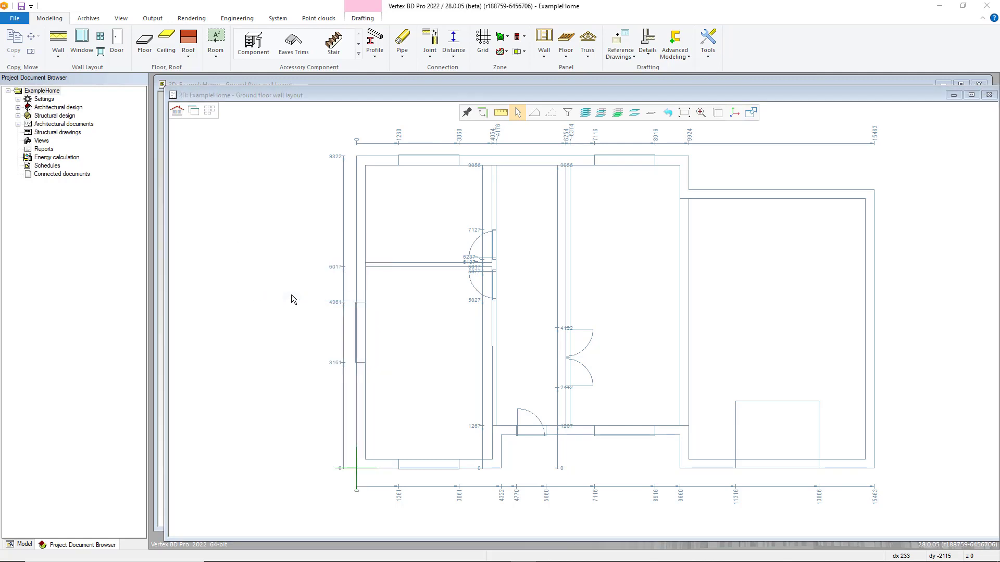
mouse_move(370, 86)
mouse_down()
mouse_move(398, 113)
mouse_move(440, 189)
mouse_up()
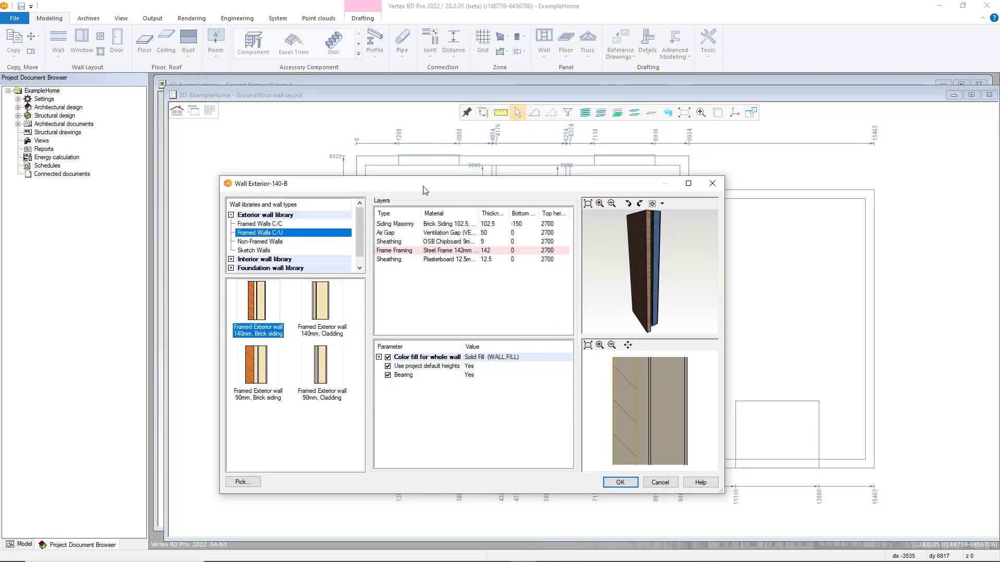
scroll(364, 240, down, 1)
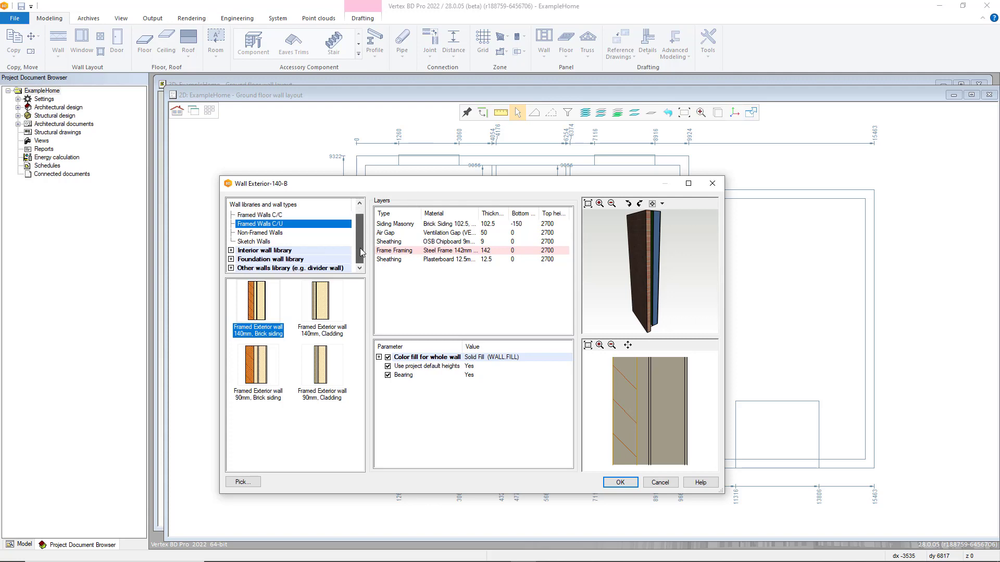
click(232, 252)
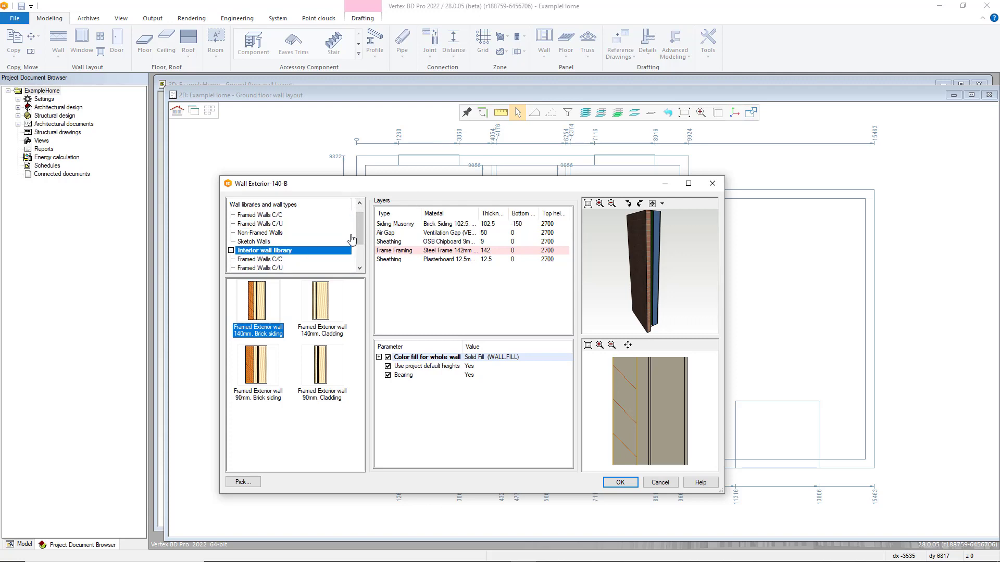
scroll(356, 238, down, 2)
click(263, 242)
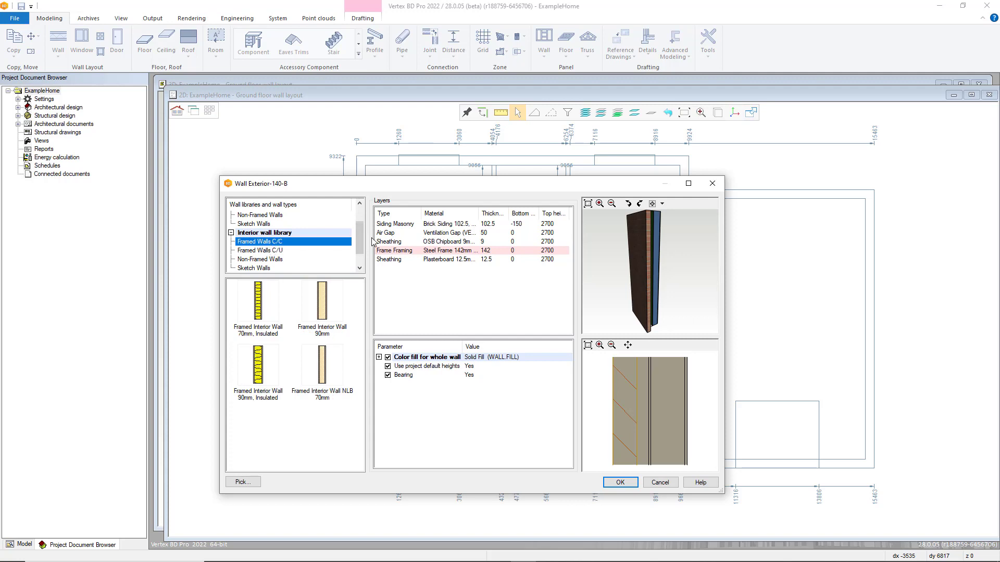
Step: Choose Framed Exterior wall 140mm, Brick siding from Framed Walls C/U in the exterior wall library
scroll(361, 237, up, 2)
click(278, 216)
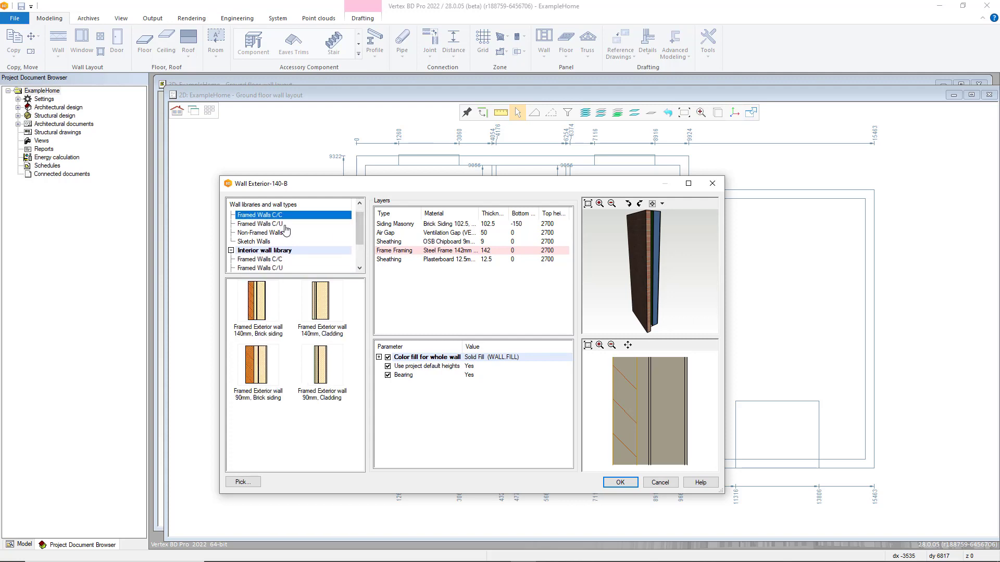
drag(362, 237, 362, 234)
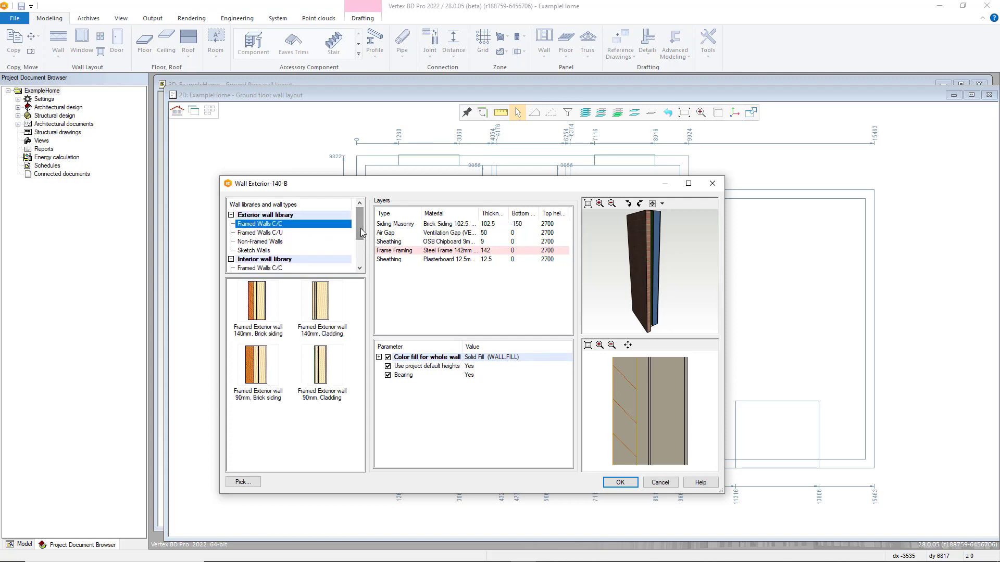
click(289, 234)
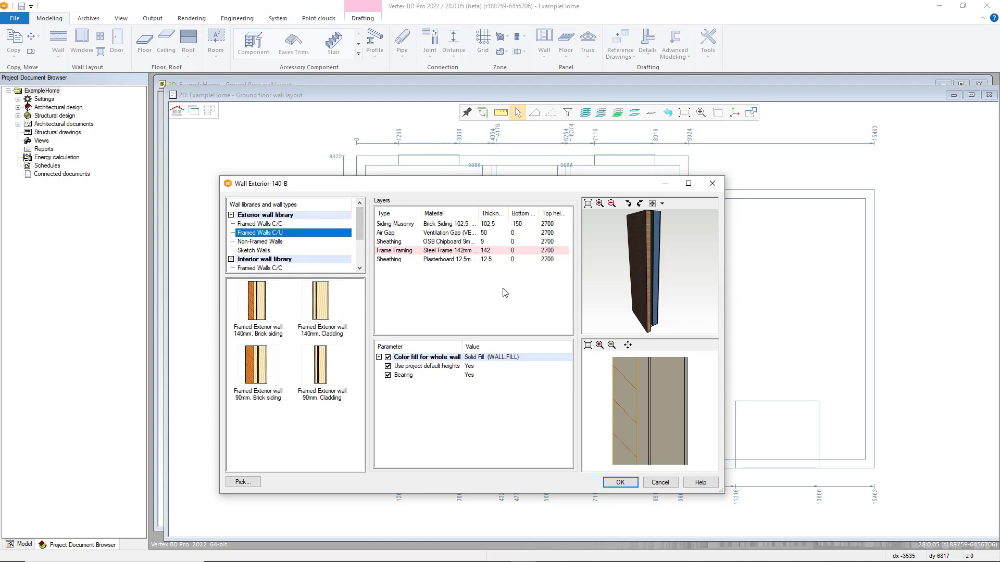
click(266, 306)
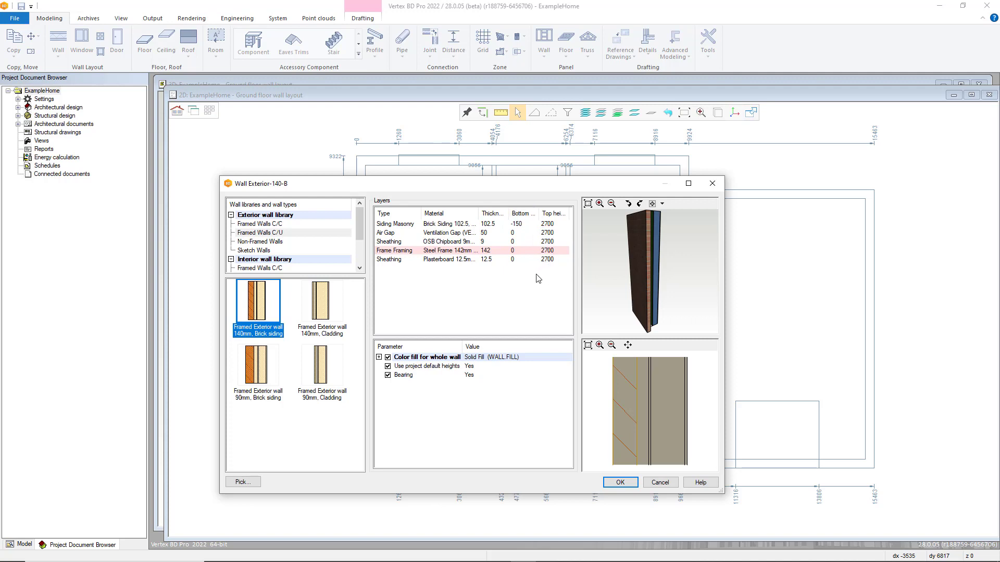
Step: Examine the thickness, height and material settings of the wall's sheathing, air gap and frame layers
click(484, 259)
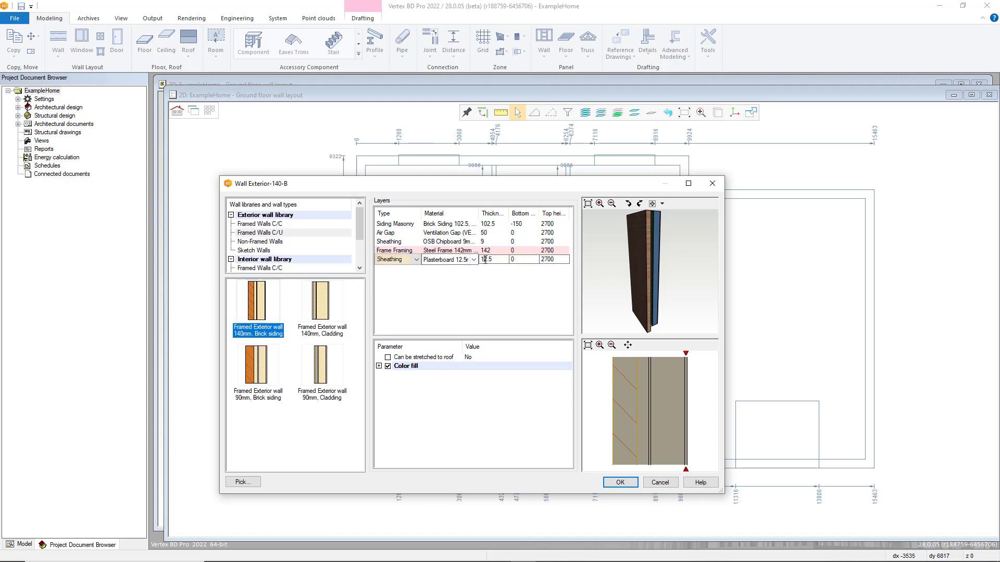
click(555, 259)
click(492, 234)
click(495, 243)
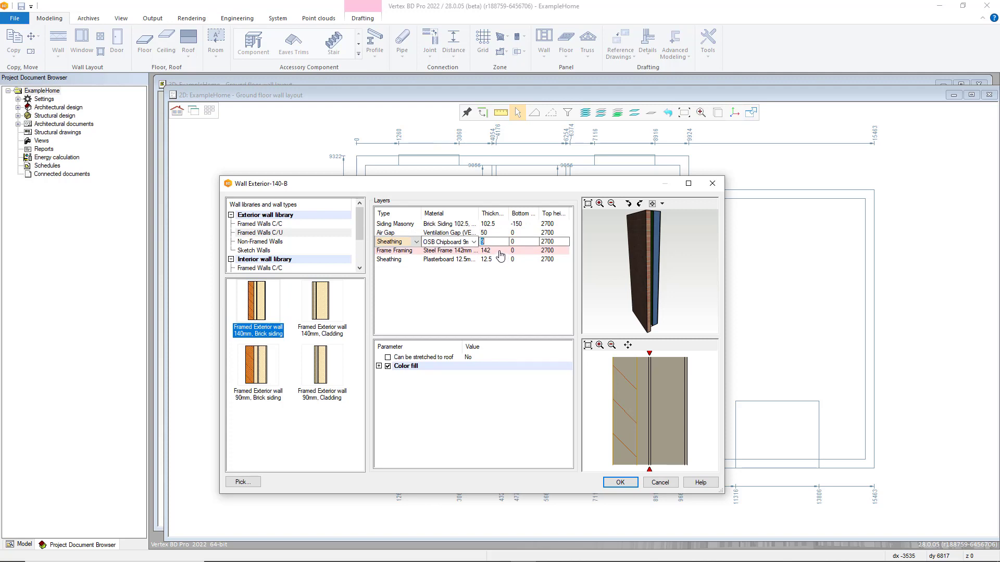
click(499, 252)
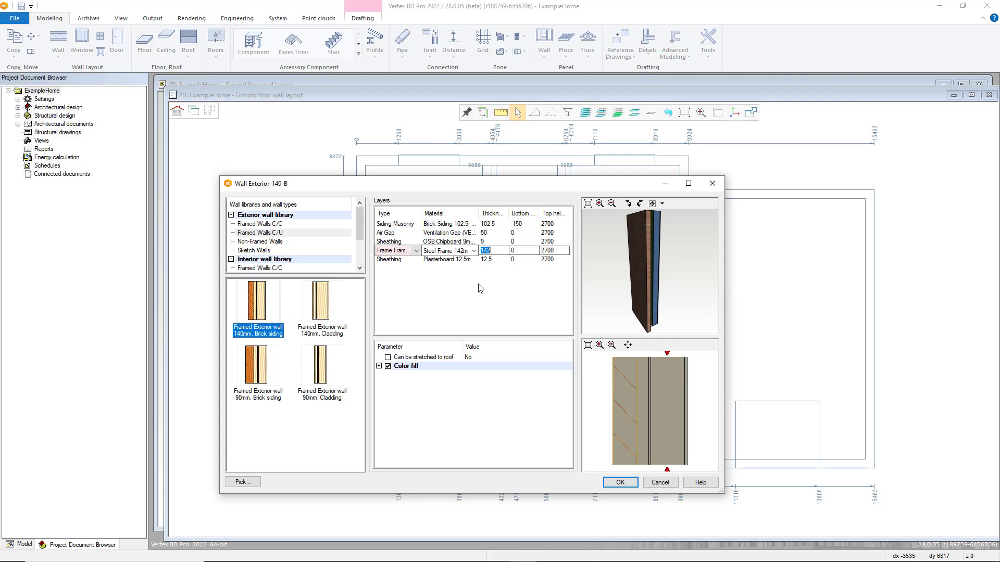
click(474, 250)
click(396, 301)
Step: Open the framing tools for the steel frame layer and review the framing detail options, panel label and end panel tolerance
right_click(442, 250)
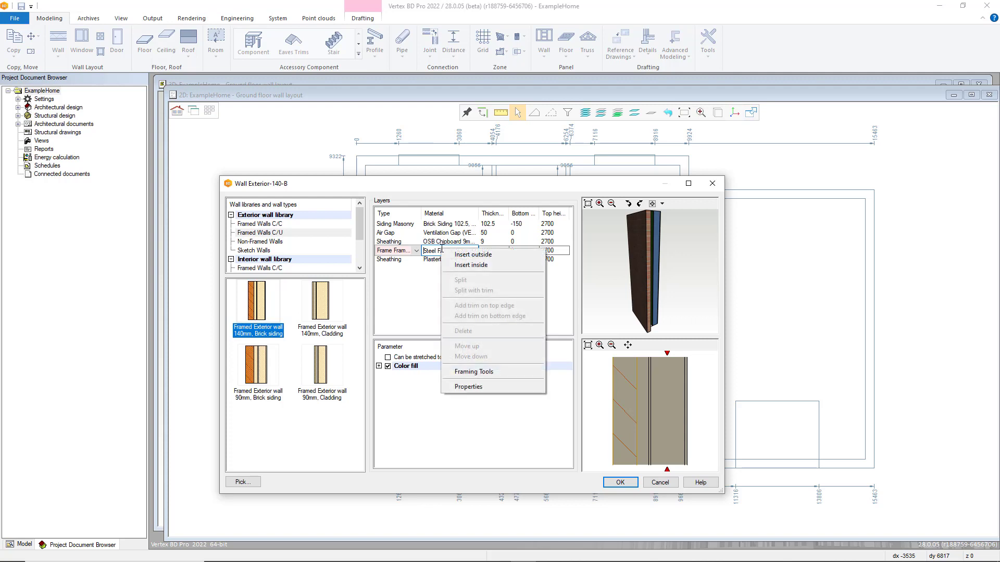
click(473, 371)
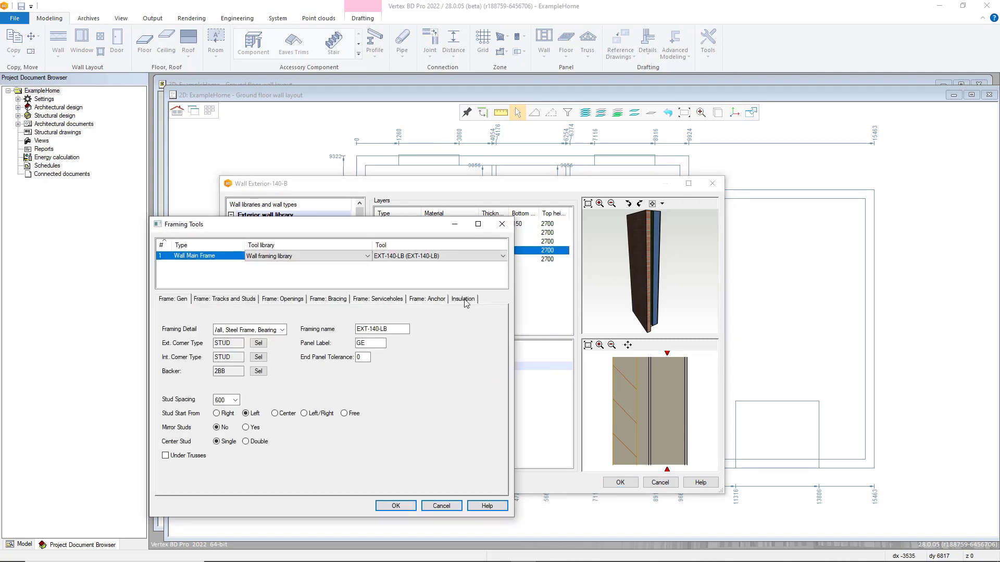
drag(390, 228, 514, 201)
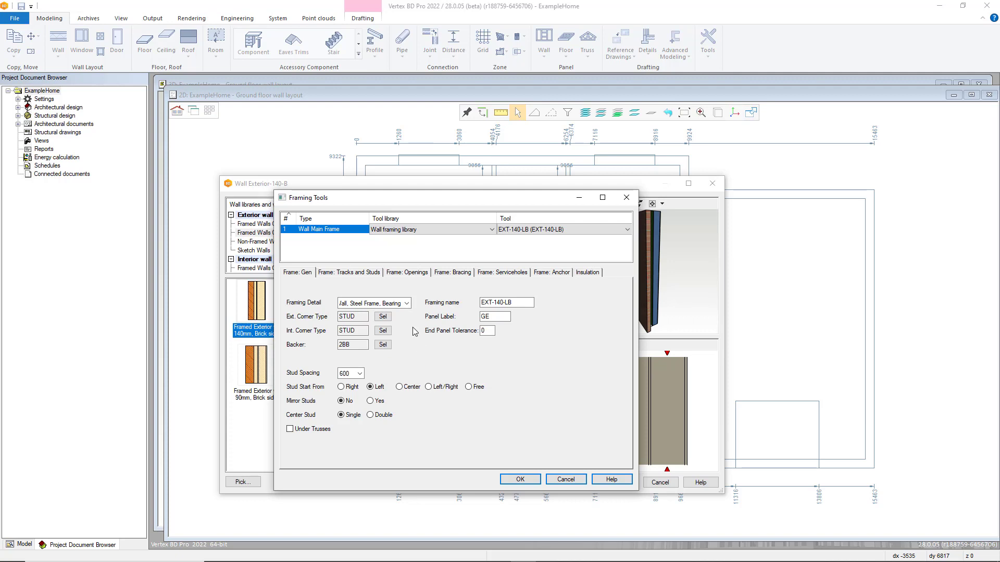
click(406, 303)
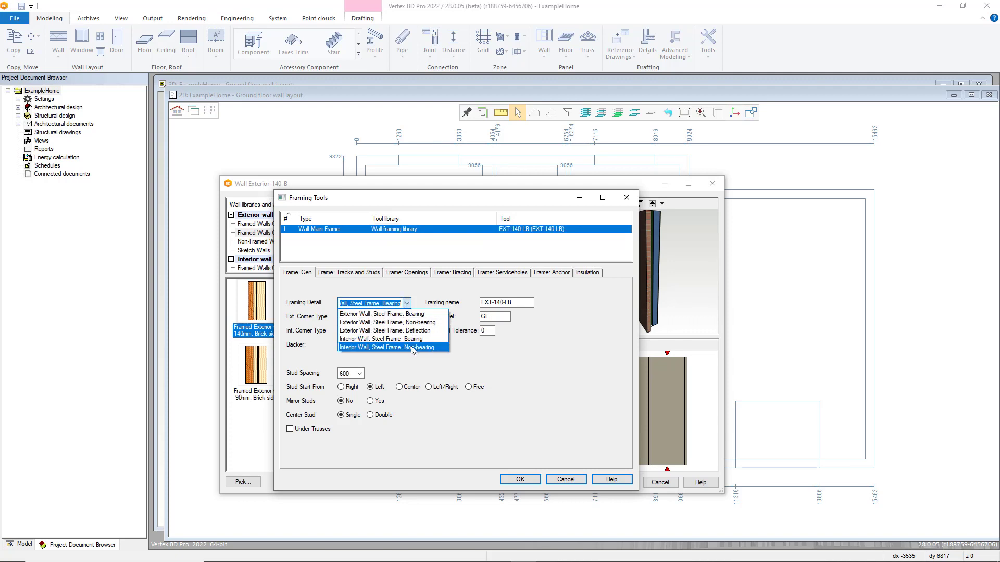
click(574, 370)
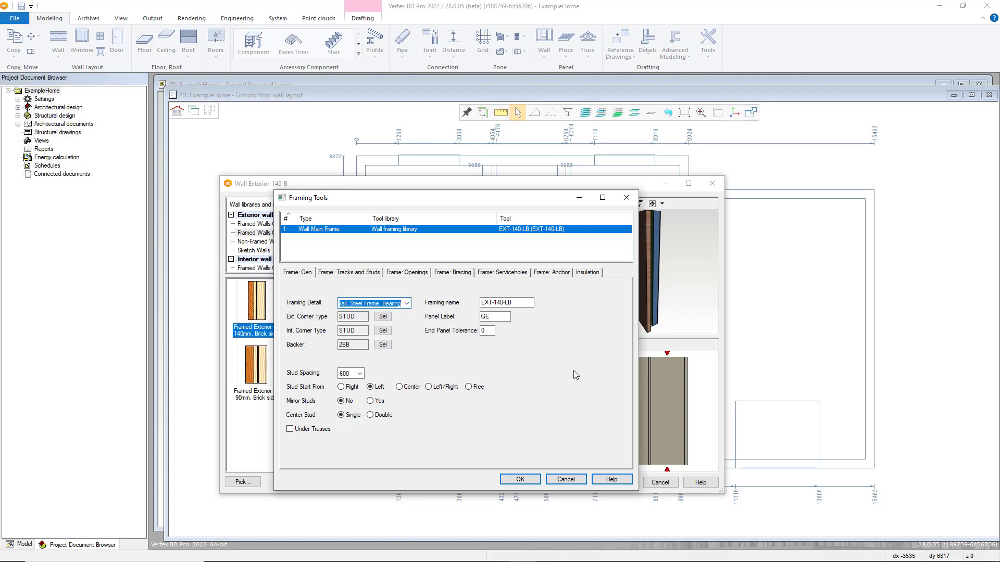
click(500, 316)
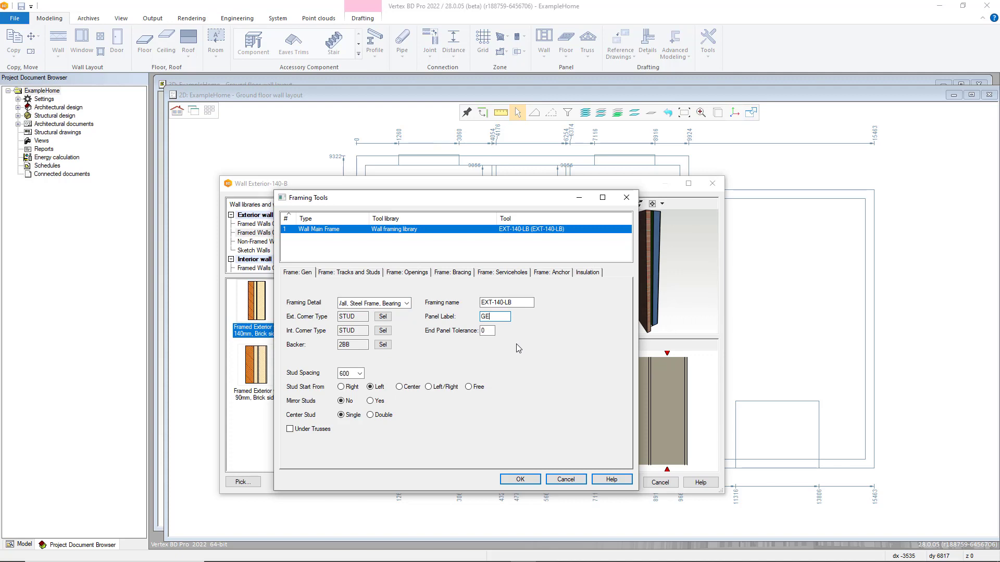
click(490, 331)
Step: Review the track and stud settings, including the top track's cross-section library and code options and the flat brace height options
click(355, 272)
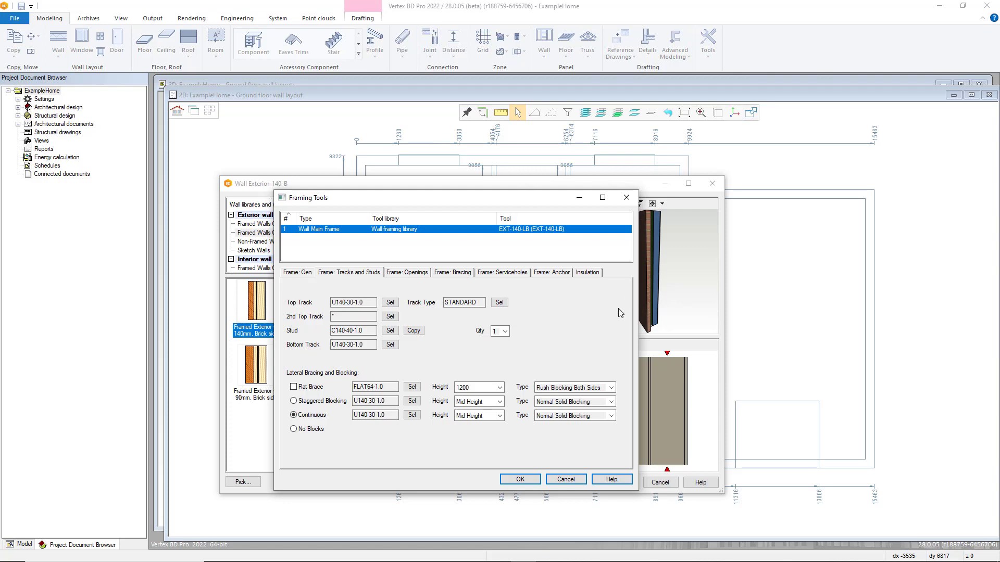
click(390, 302)
click(275, 126)
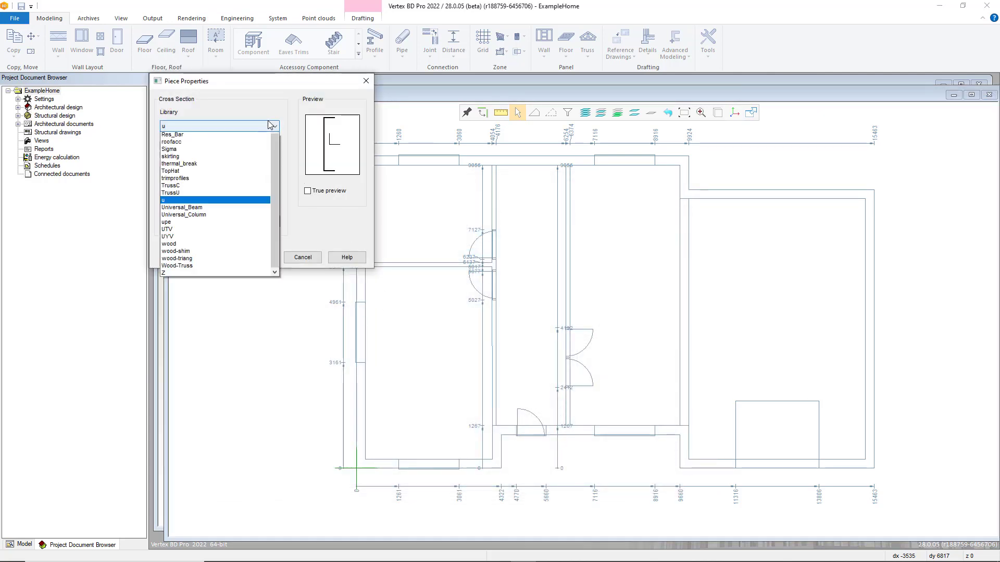
click(274, 126)
click(275, 152)
click(274, 152)
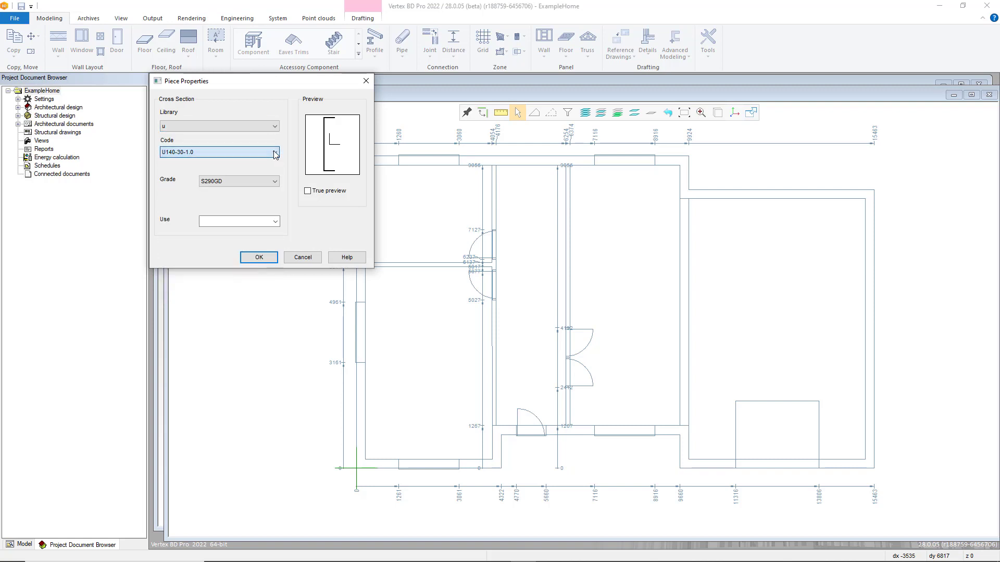
click(259, 257)
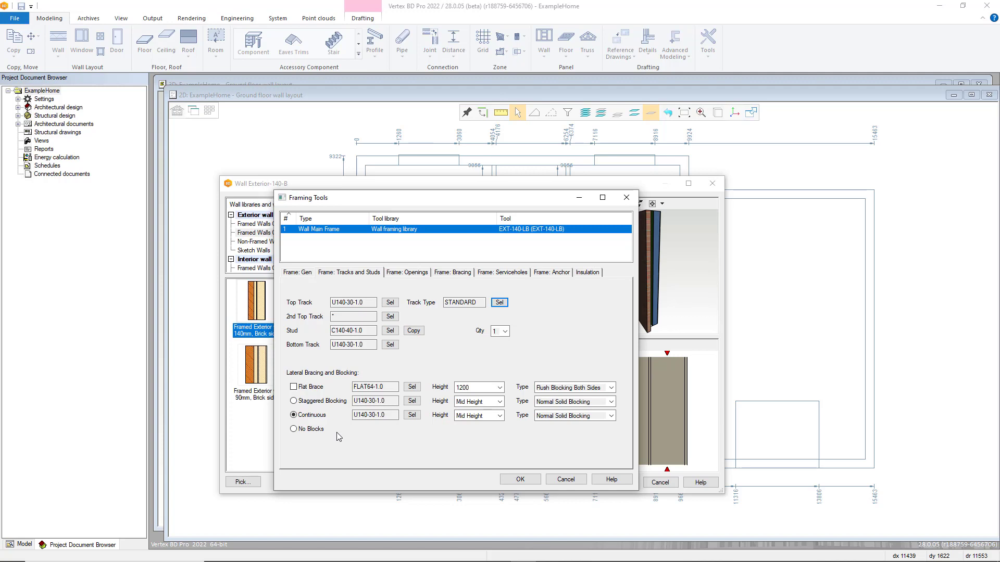
click(499, 388)
click(499, 388)
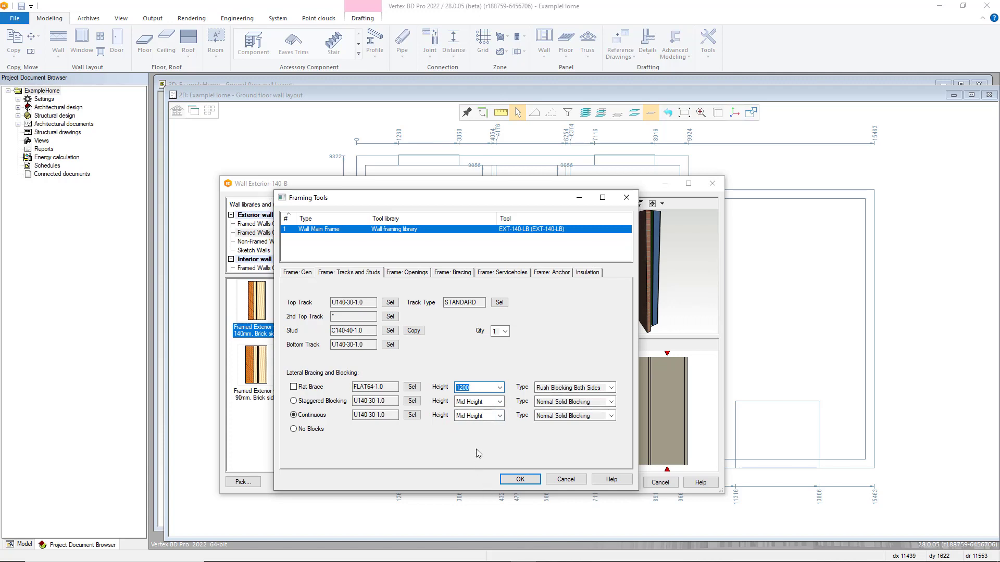
Step: Review the framing settings for openings and the header conditions available for Header 2
click(413, 273)
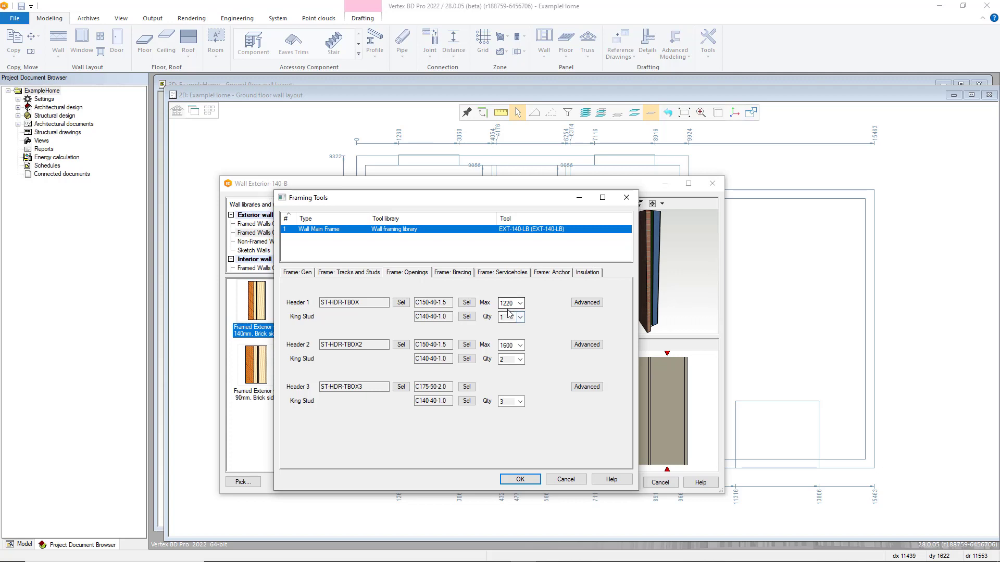
click(401, 345)
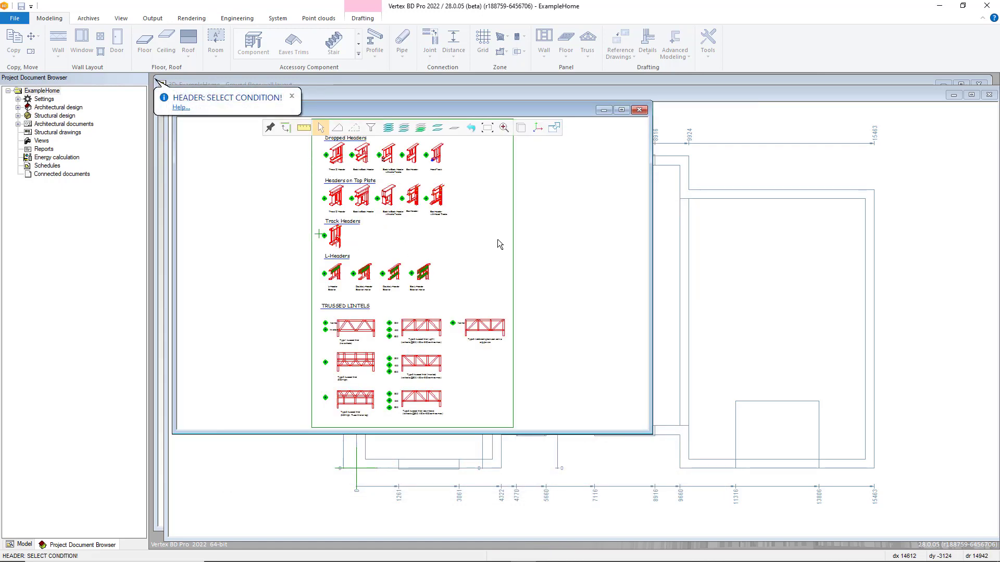
right_click(621, 185)
click(638, 210)
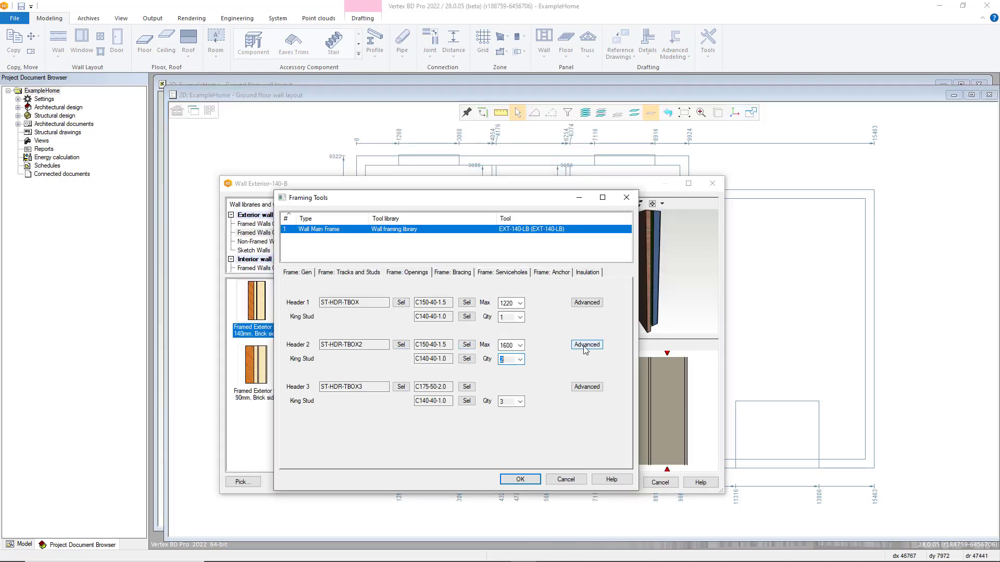
Step: Examine Header 2's advanced opening configurations for header and sill, jack and king studs, cripple rules and lintel accessories
click(587, 345)
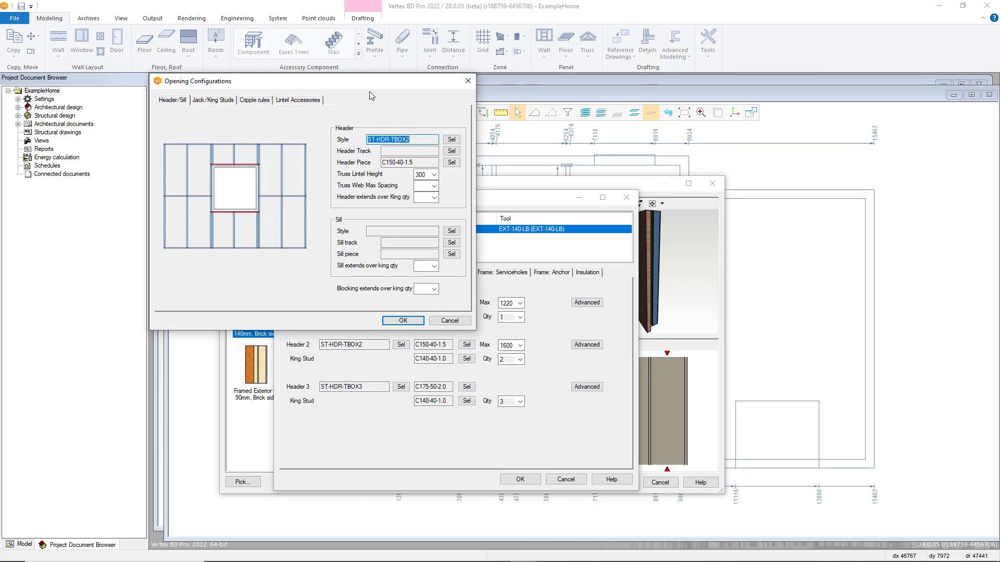
drag(372, 82, 492, 164)
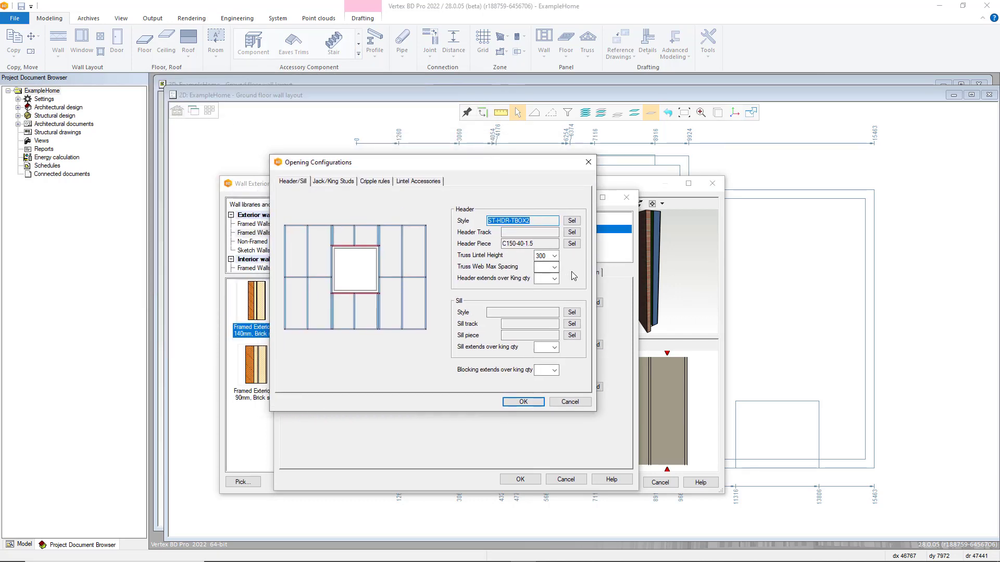
click(333, 183)
click(375, 181)
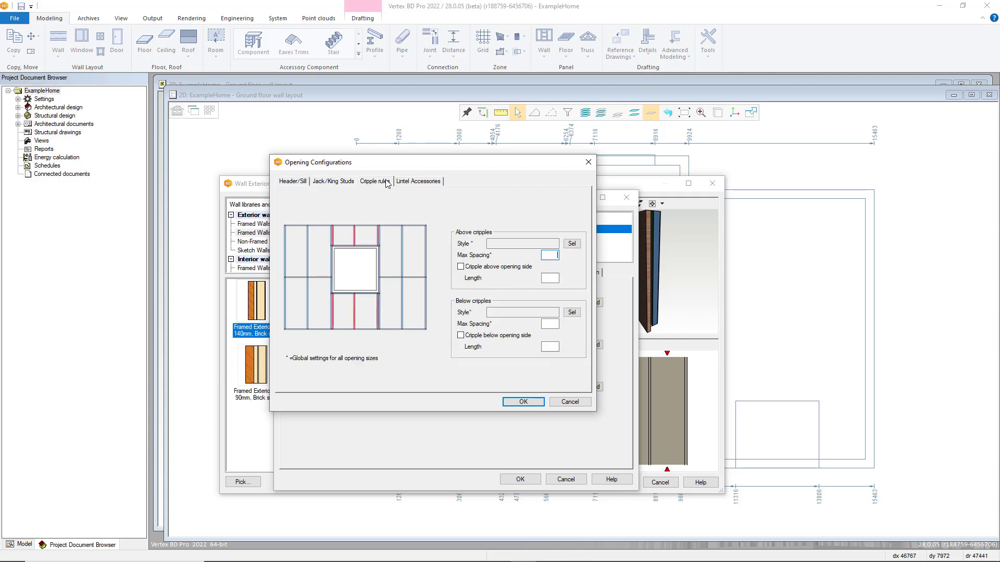
click(418, 181)
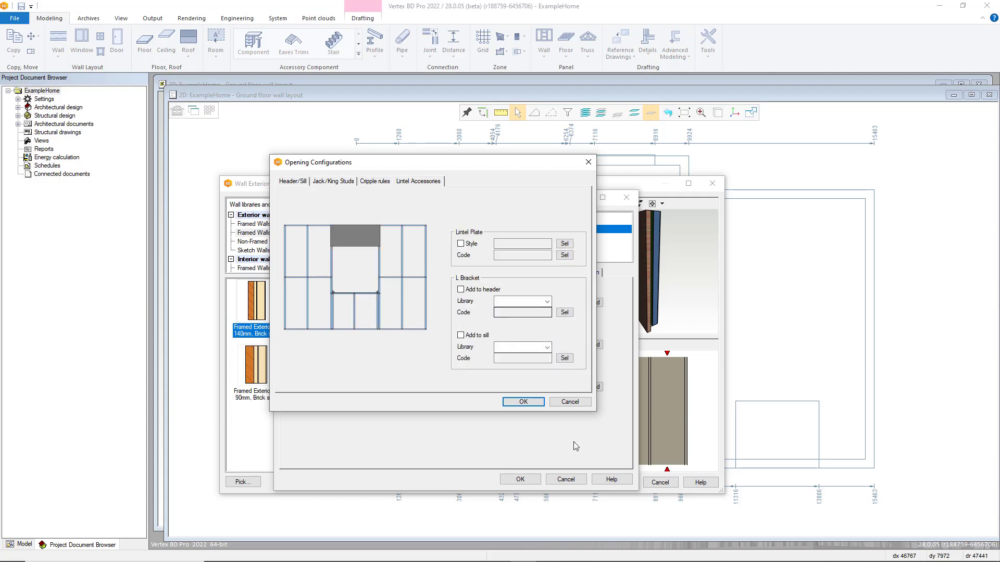
click(578, 402)
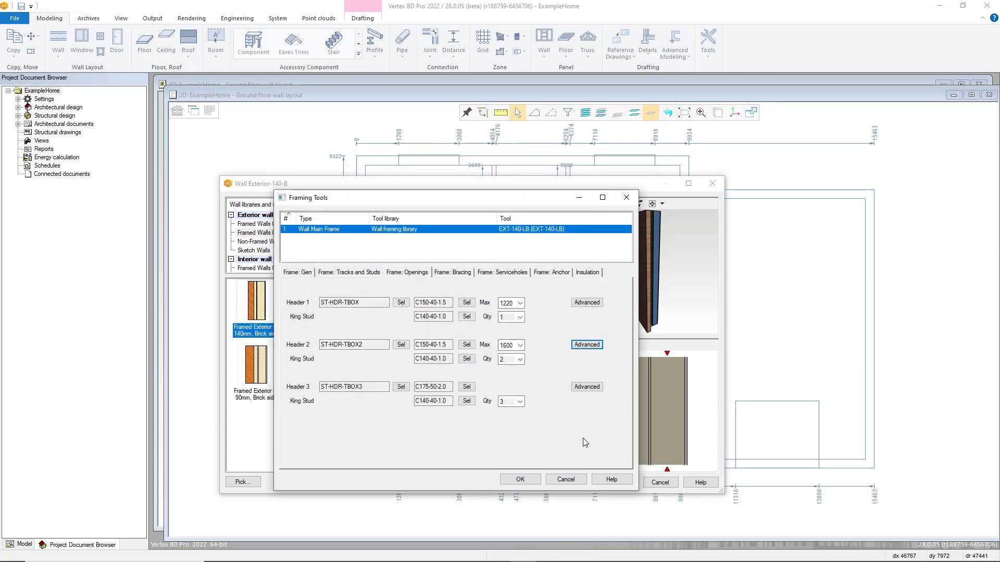
Step: Review the frame bracing settings, including the brace type options for the left side and the minimum brace gap options
click(448, 273)
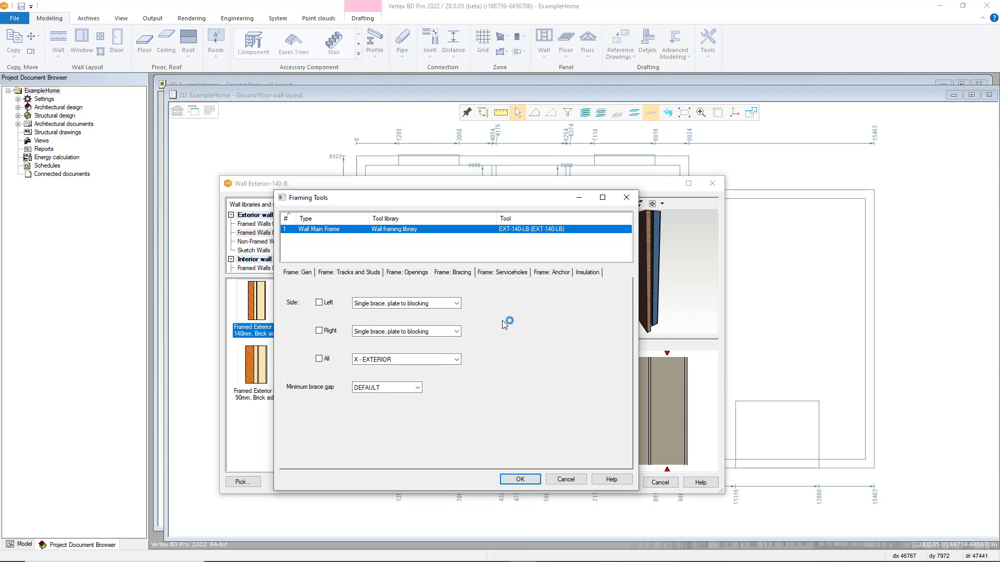
click(456, 304)
click(456, 303)
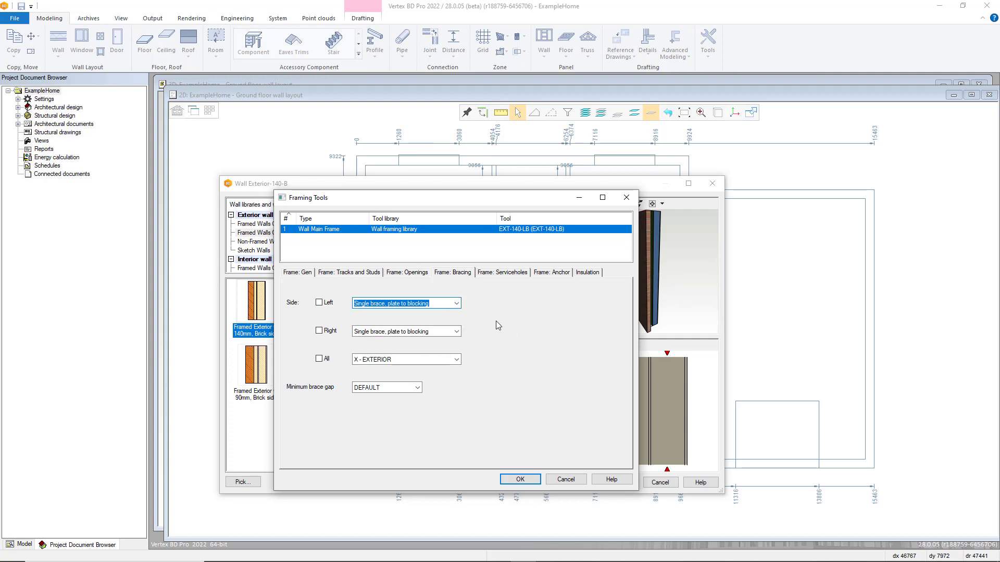
click(417, 387)
click(417, 387)
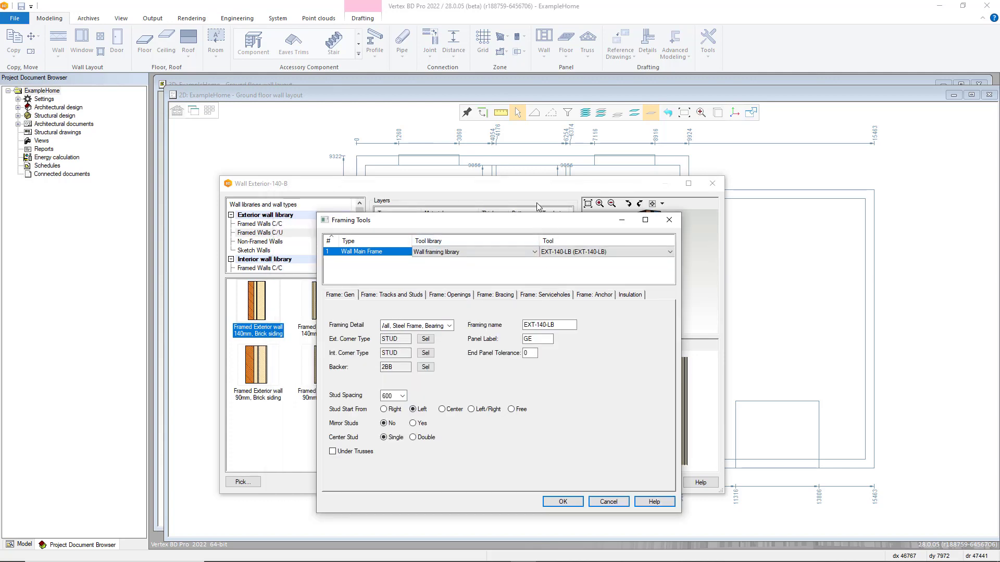
Step: Review the frame service hole settings, including the available hole heights and hole types
click(545, 272)
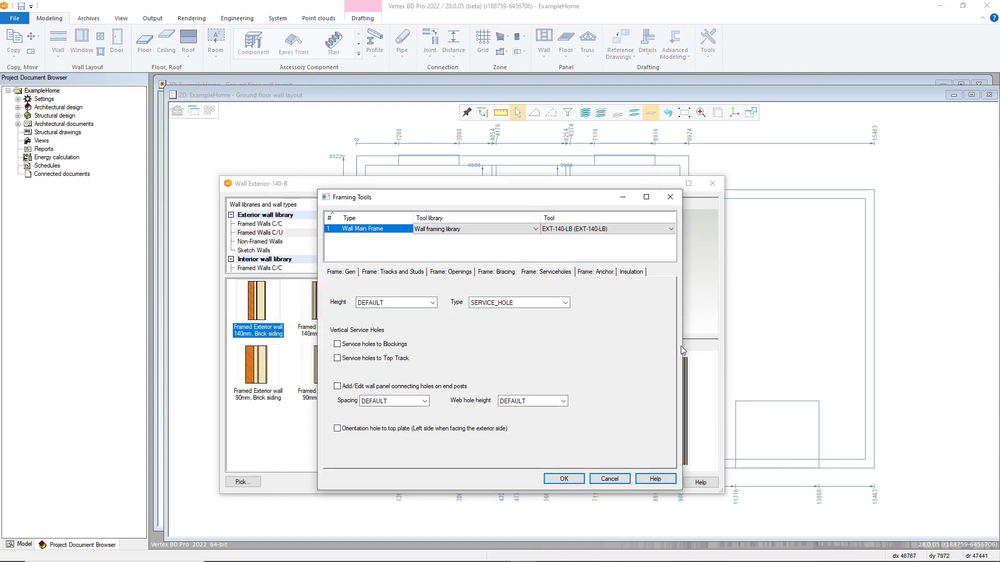
click(432, 303)
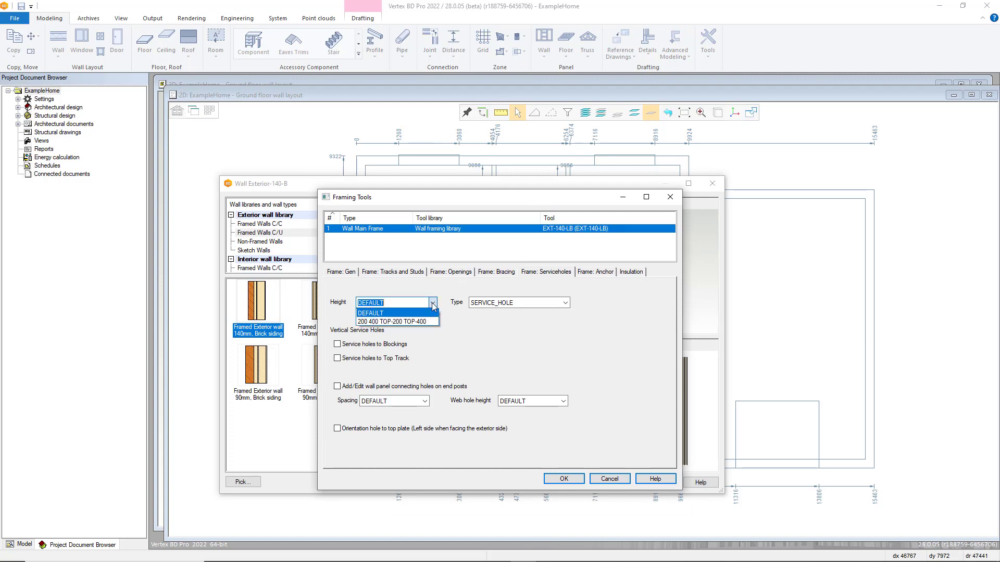
click(433, 305)
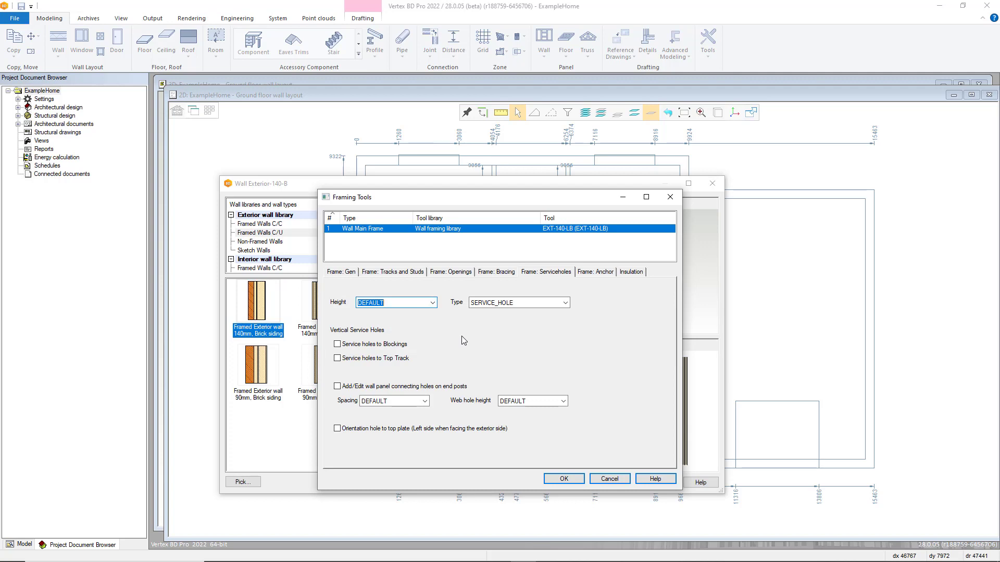
click(565, 303)
click(566, 304)
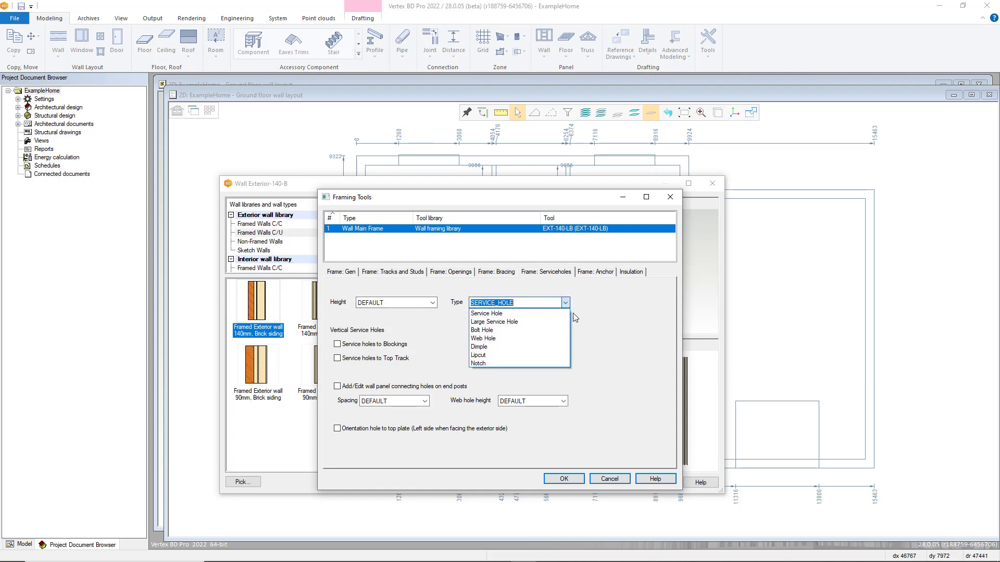
click(616, 339)
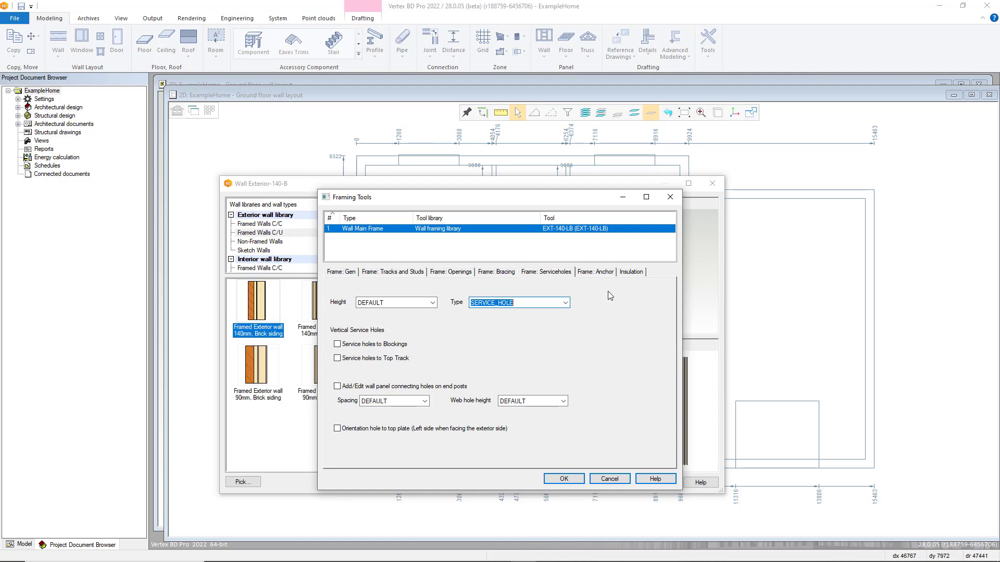
Step: Review the frame anchor settings and the insulation settings, then leave the steel frame's Framing Tools without saving changes
click(603, 273)
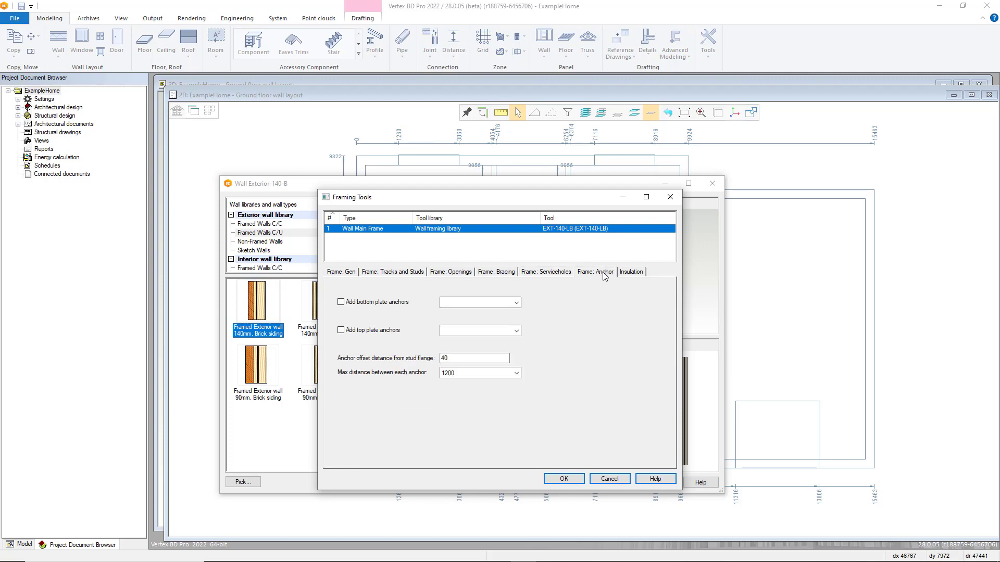
click(516, 303)
click(628, 331)
click(640, 273)
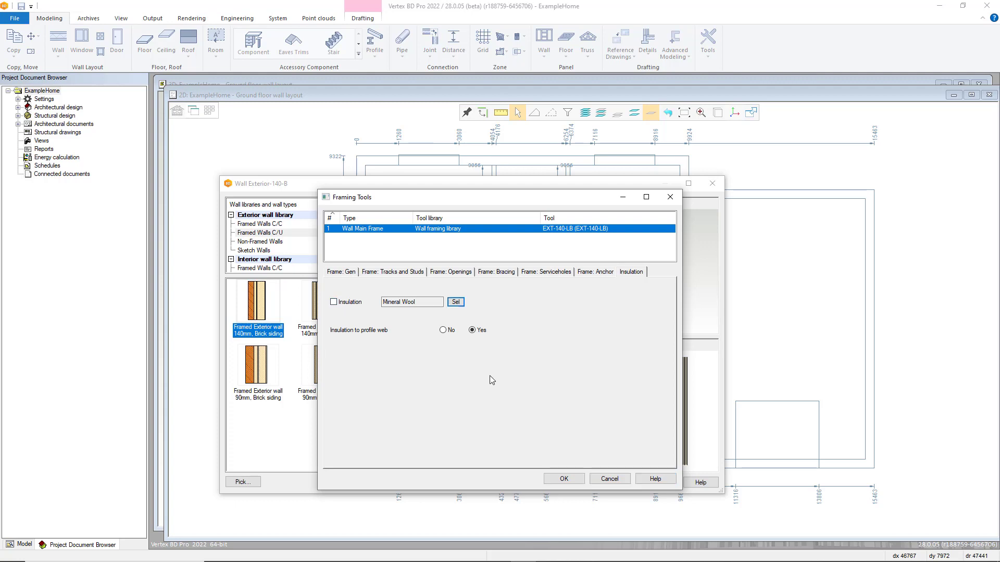
click(609, 479)
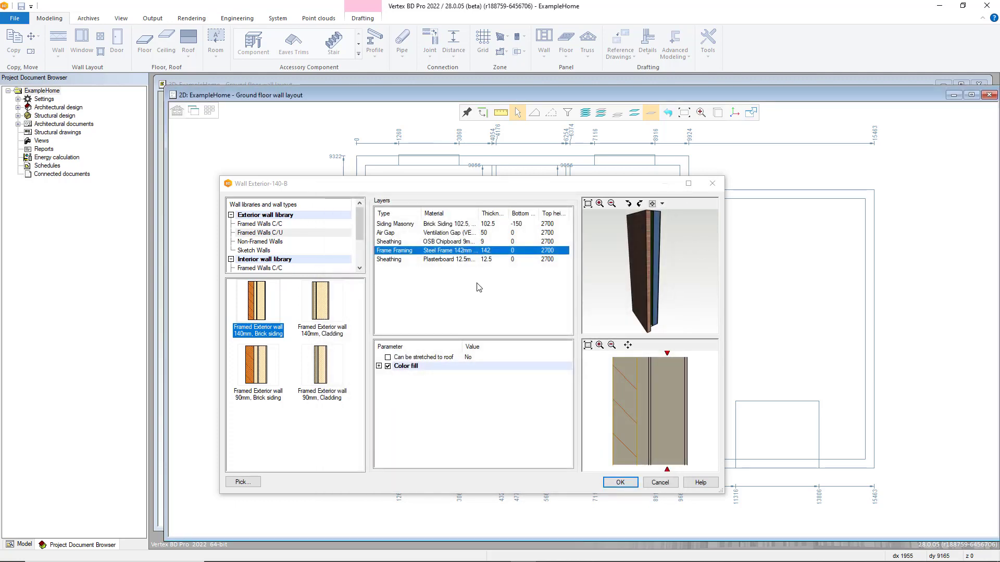
Step: Open the Framing Tools for the 12.5 mm plasterboard sheathing layer and review the available sheathing methods
click(453, 261)
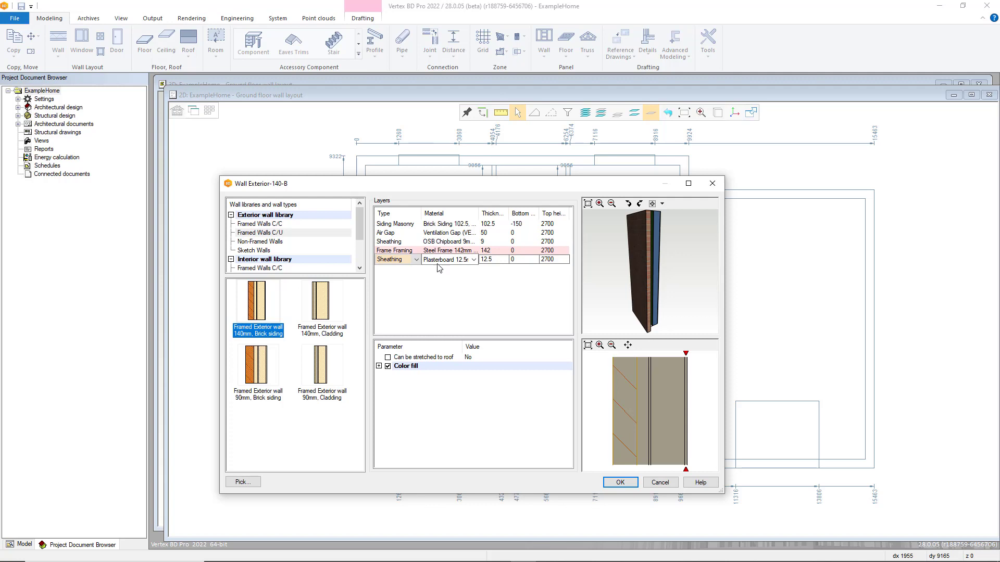
right_click(441, 262)
click(498, 385)
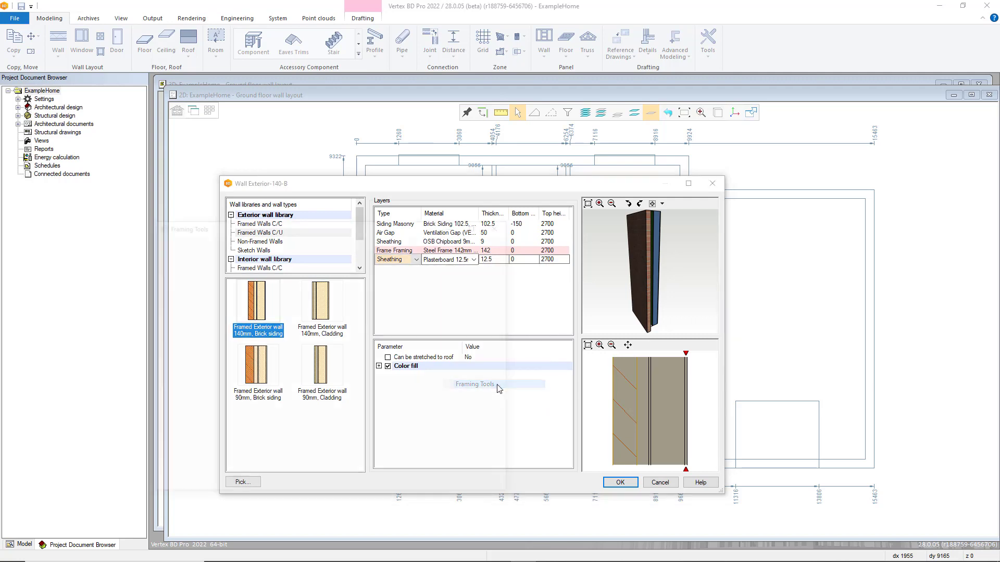
drag(404, 227, 576, 210)
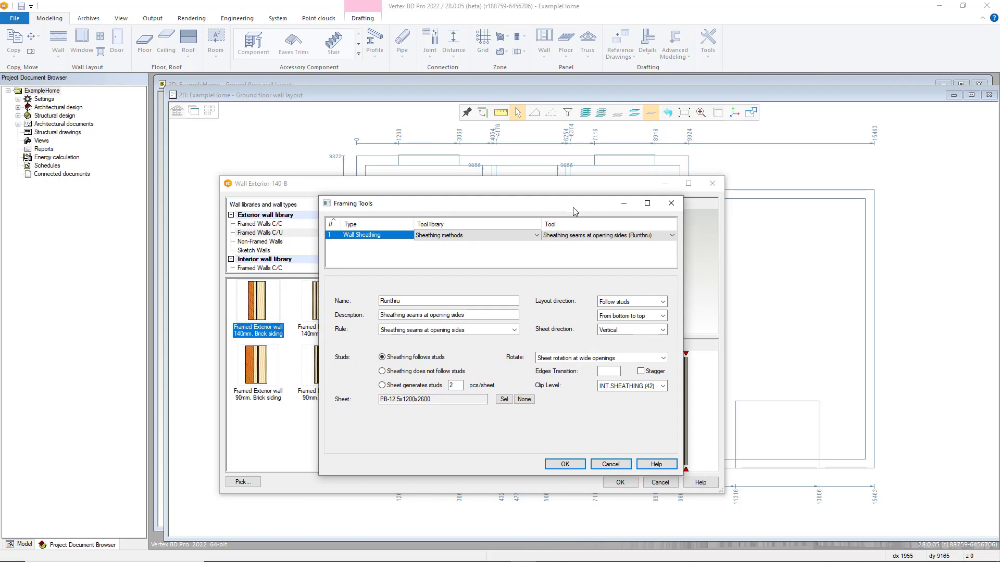
click(661, 235)
click(672, 235)
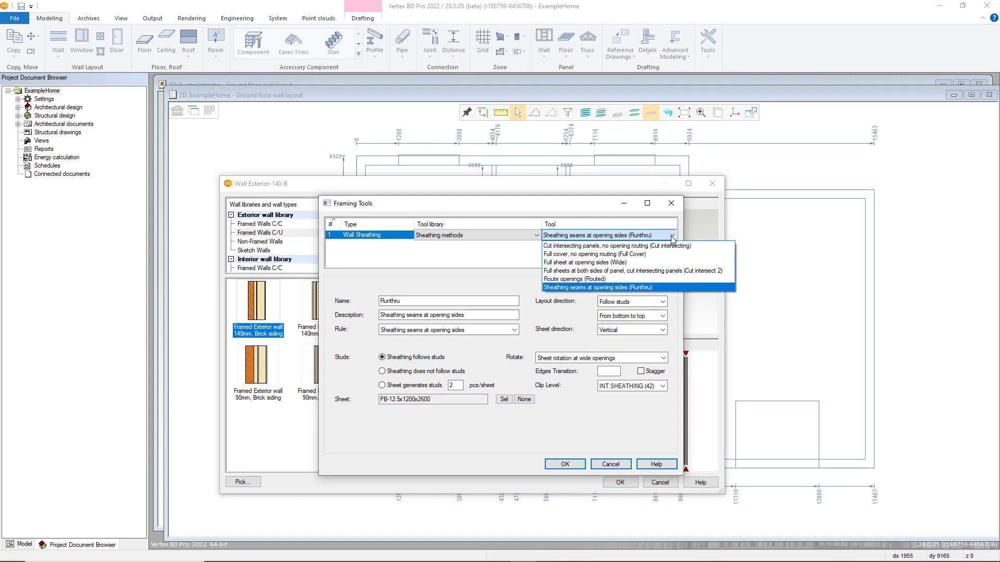
click(458, 288)
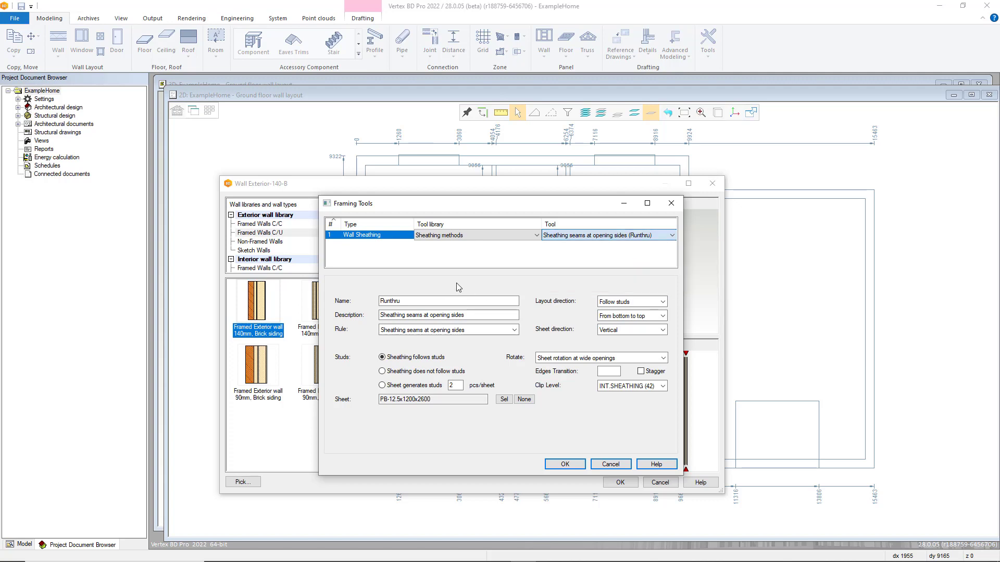
Step: Review the plasterboard sheathing's sheet direction options and both layout direction options
click(663, 331)
click(665, 334)
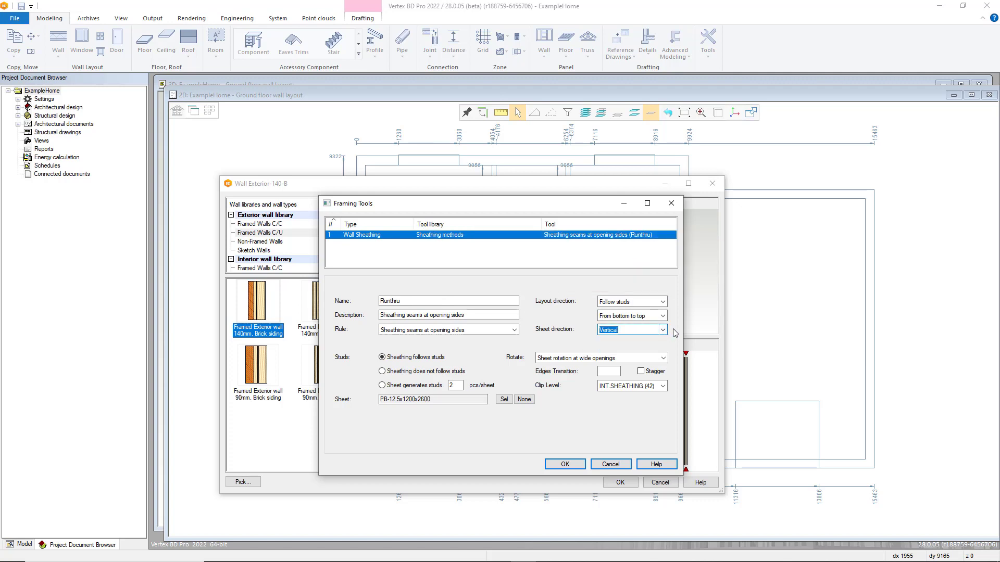
click(663, 302)
click(664, 302)
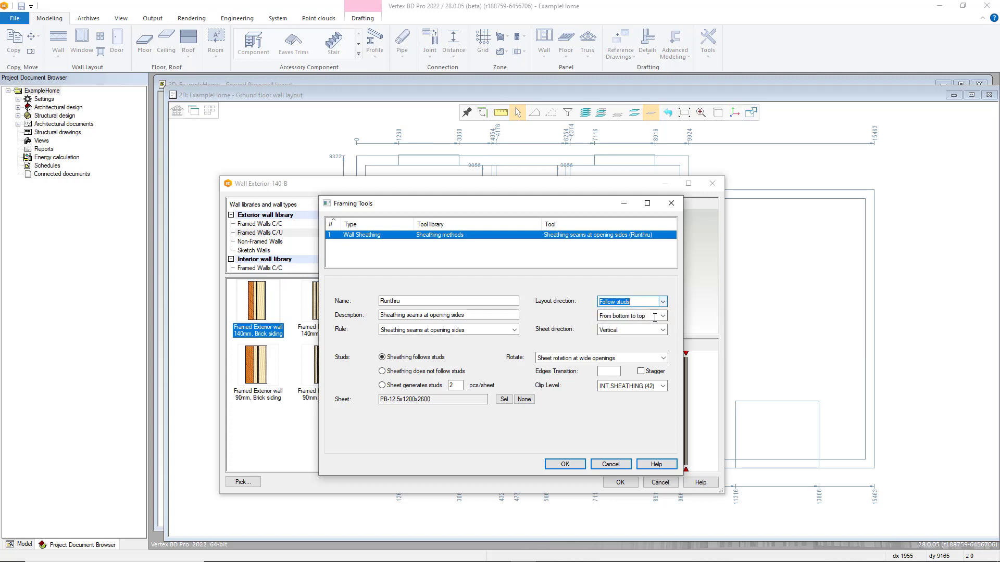
click(663, 316)
click(663, 317)
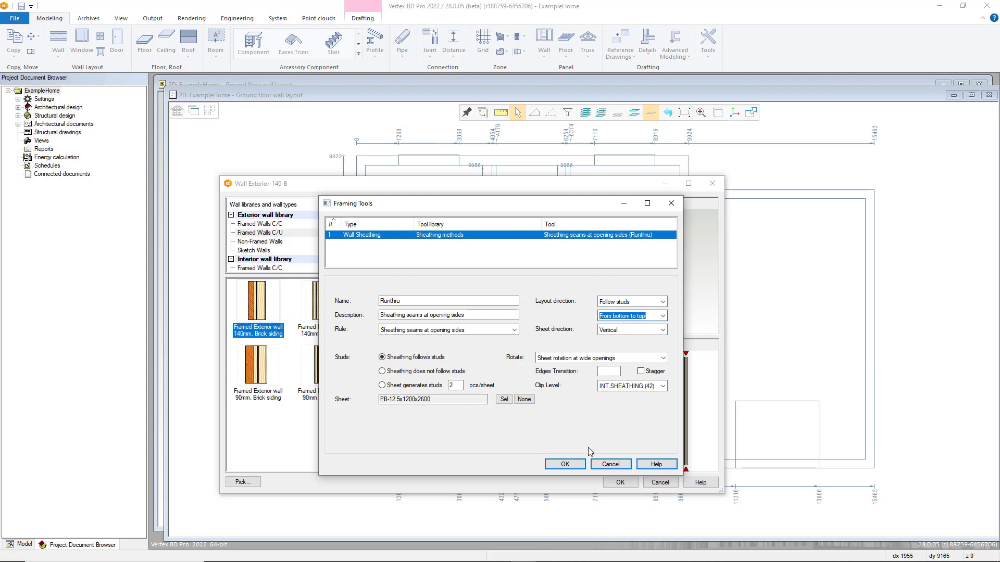
Step: Accept the plasterboard sheathing settings and confirm the Framed Exterior wall 140mm, Brick siding as the wall type
click(585, 464)
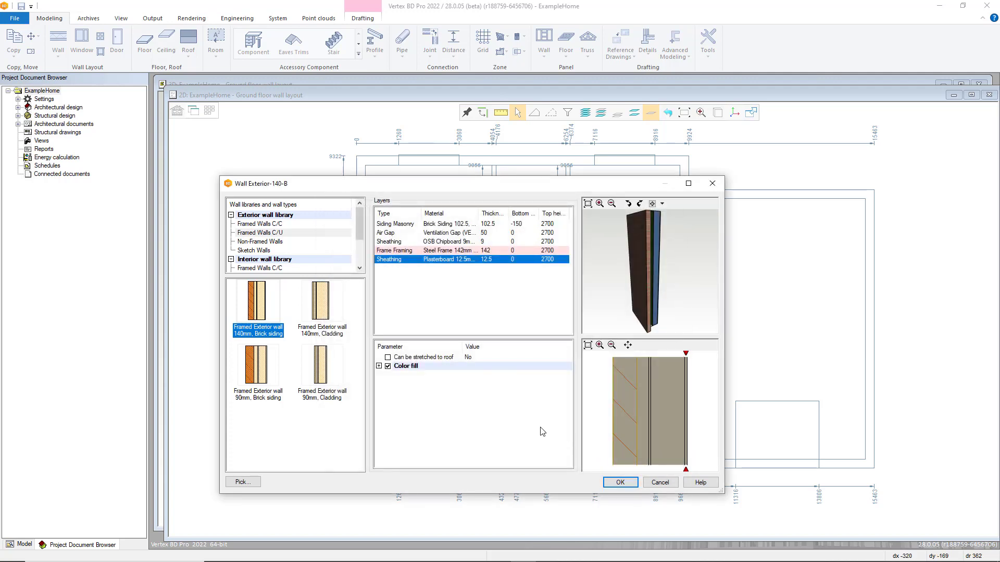
click(620, 483)
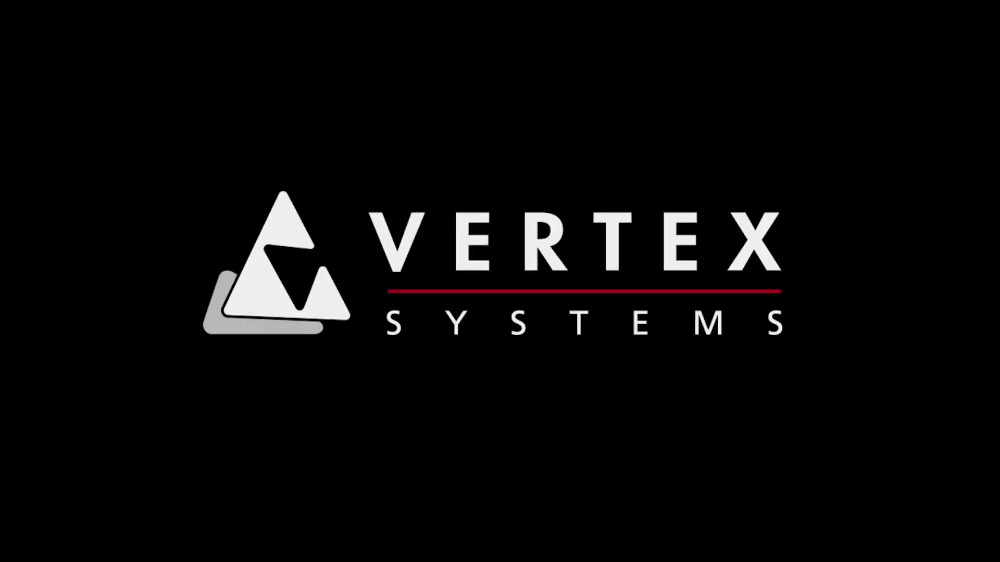